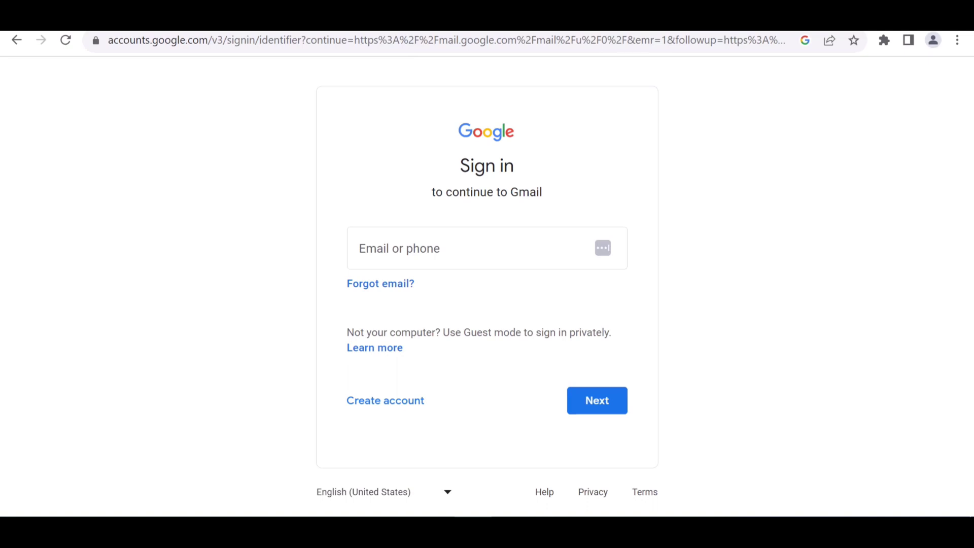
Load gmail.com in Chrome to reach the Google sign-in page.
left_click(188, 40)
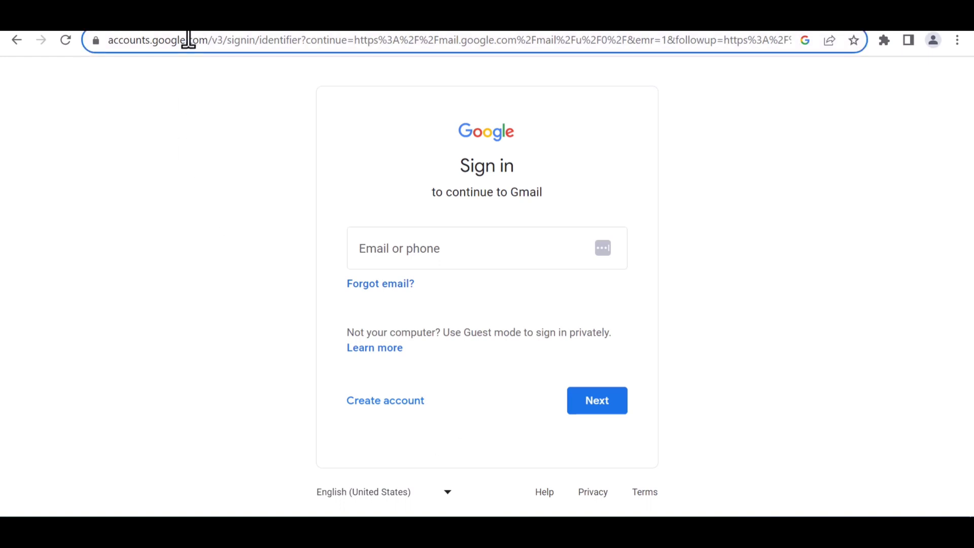
type("gmail")
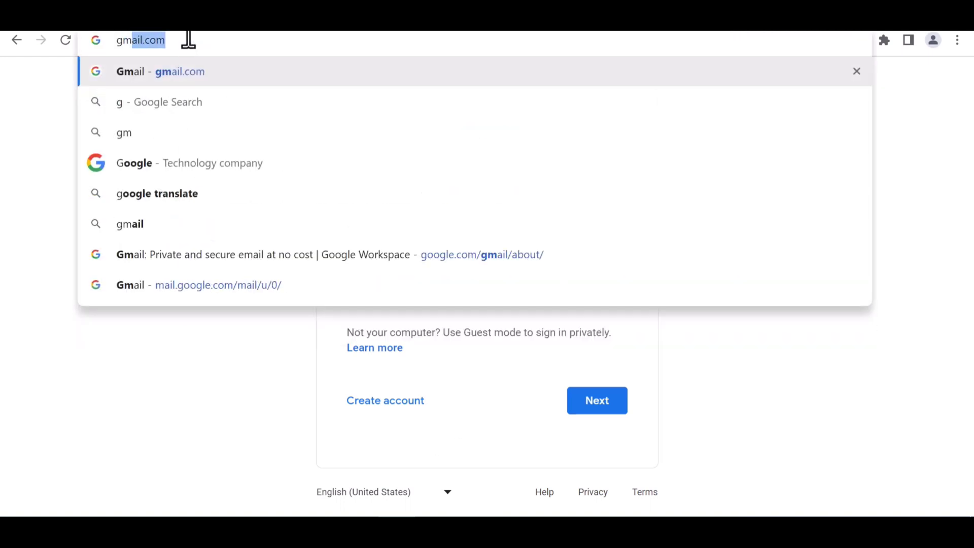
type(".com")
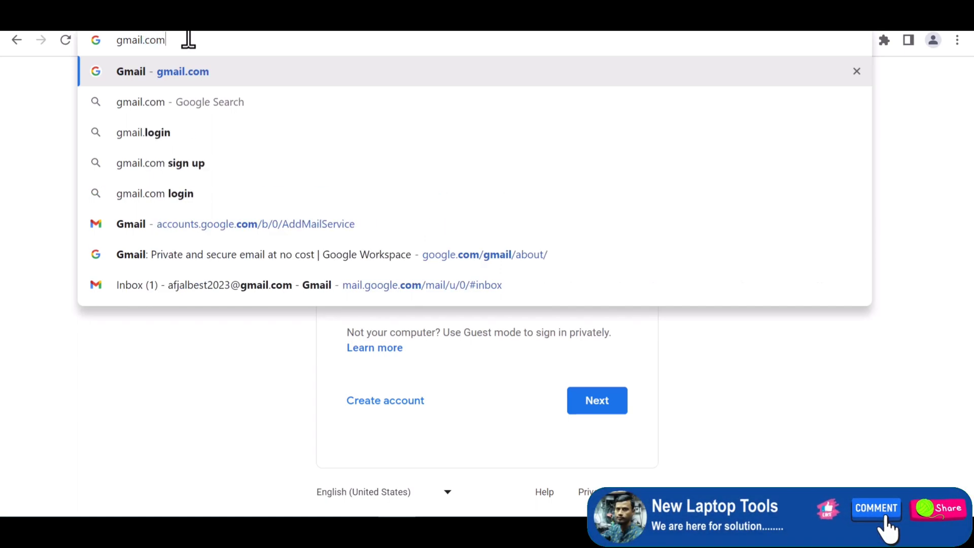
key("Return")
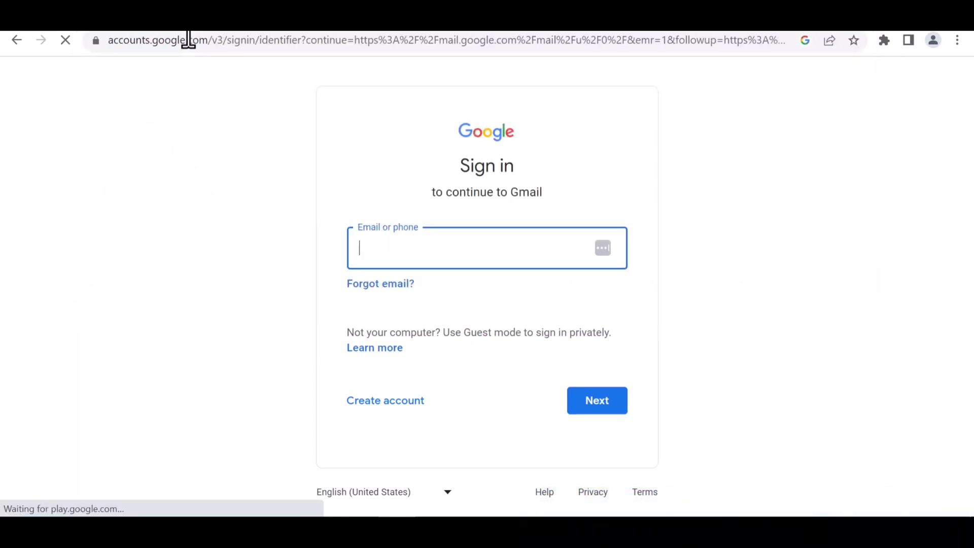
Start a personal-use Google account and enter the user's first and last name.
left_click(394, 402)
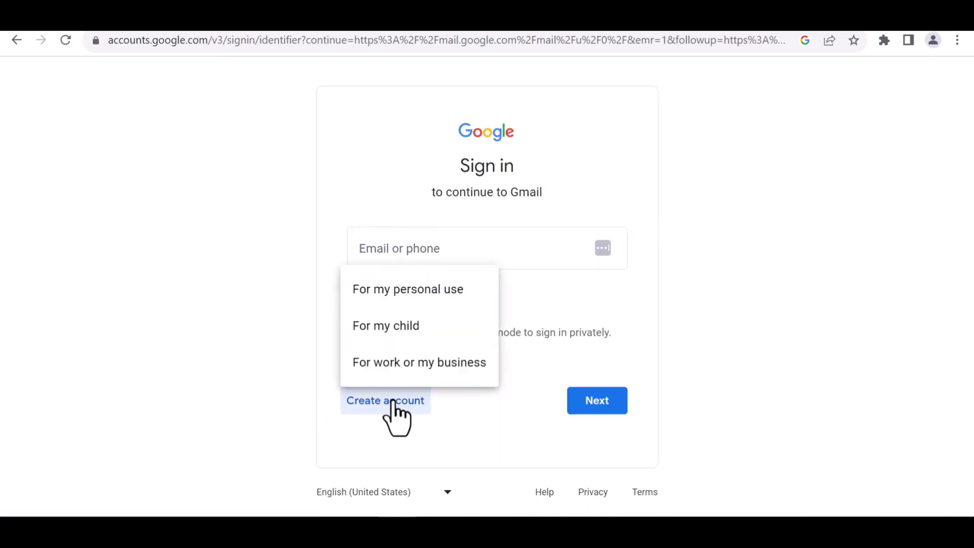
left_click(375, 295)
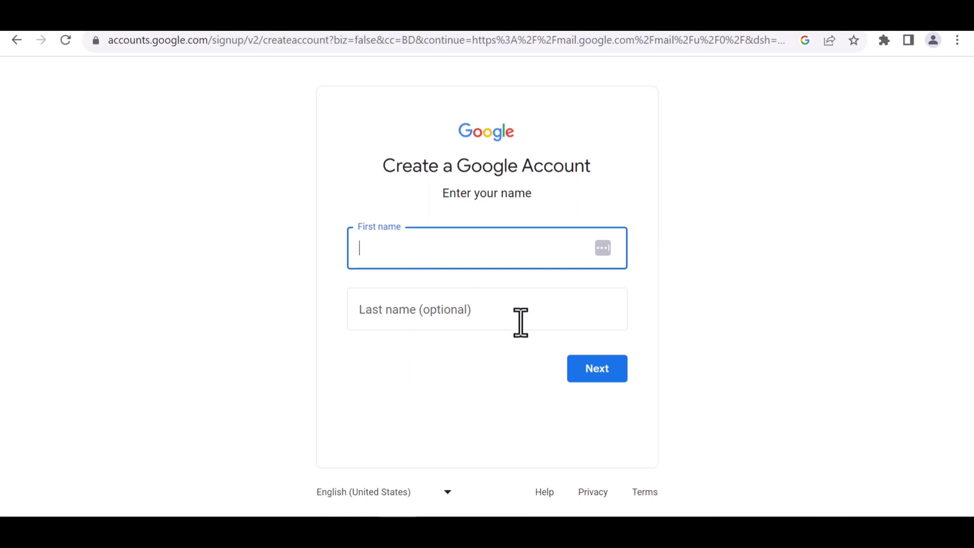
left_click(519, 322)
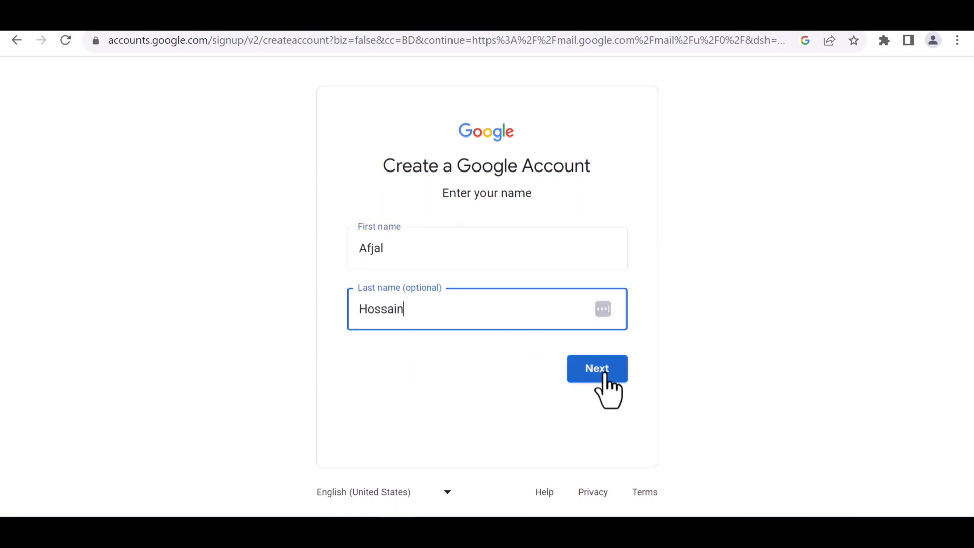
left_click(603, 373)
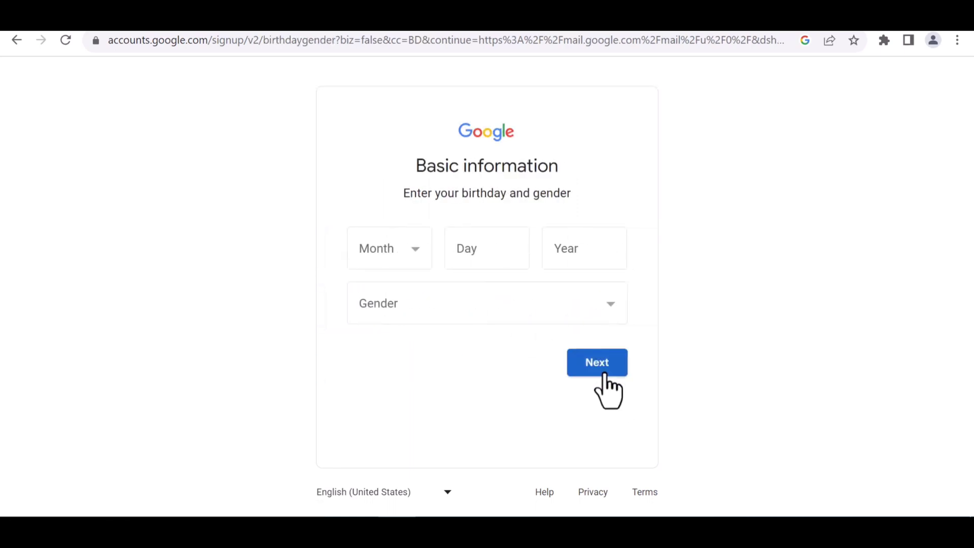
Enter the birthday as January 1, 1990.
left_click(413, 249)
left_click(400, 277)
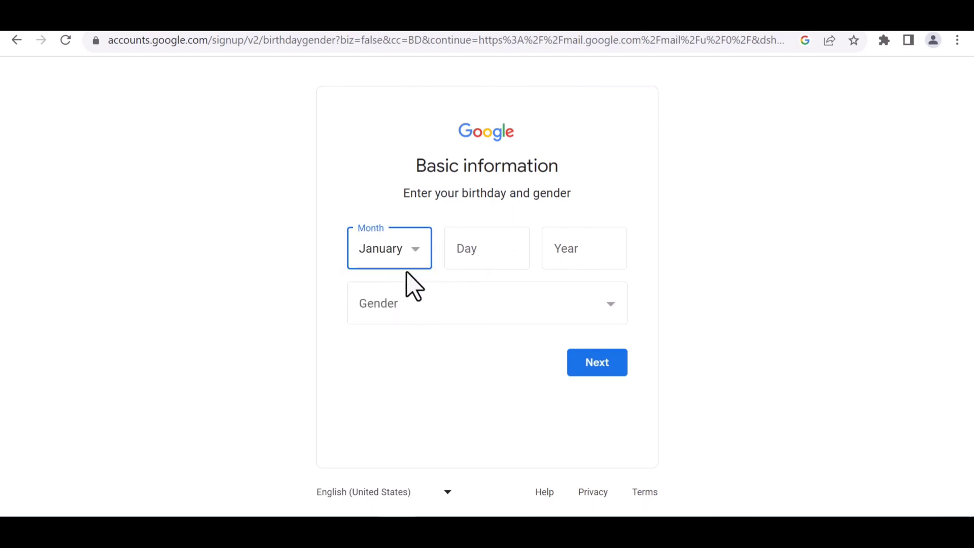
left_click(503, 258)
type("1")
key("Tab")
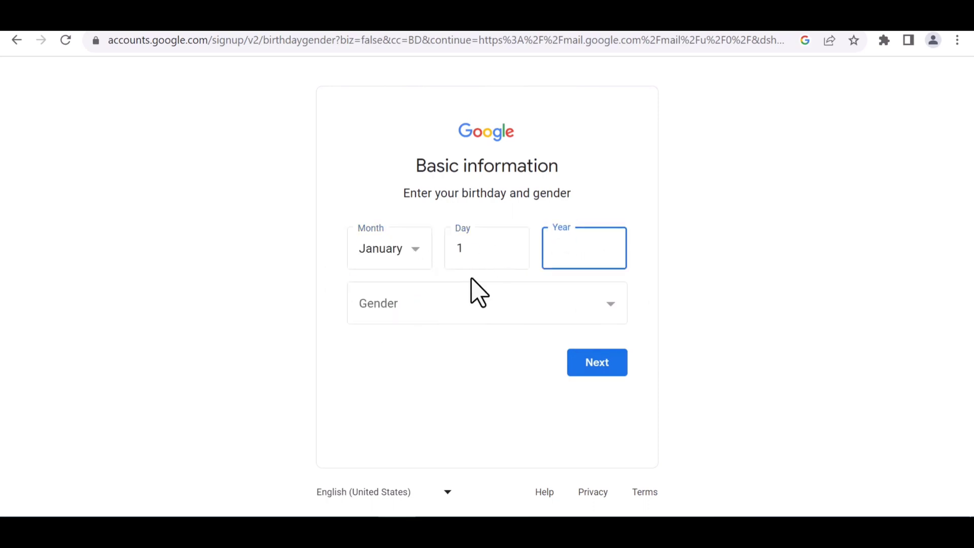
type("1990")
Set the gender to Male and submit the basic information.
left_click(459, 300)
left_click(381, 348)
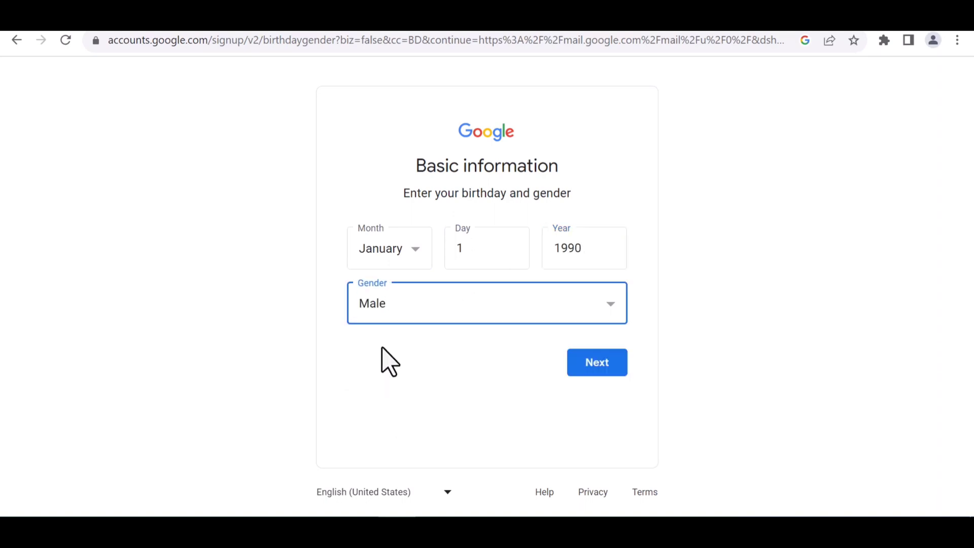
left_click(447, 312)
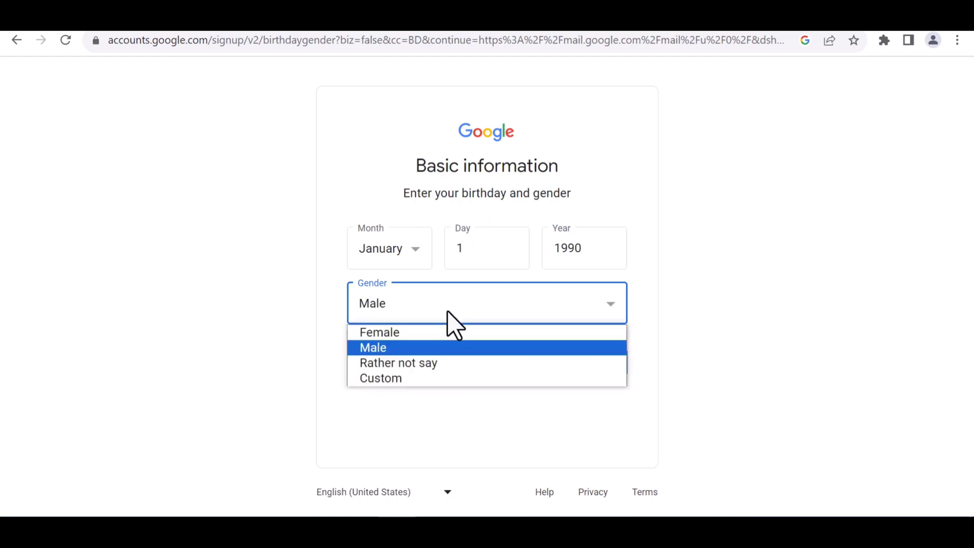
left_click(391, 350)
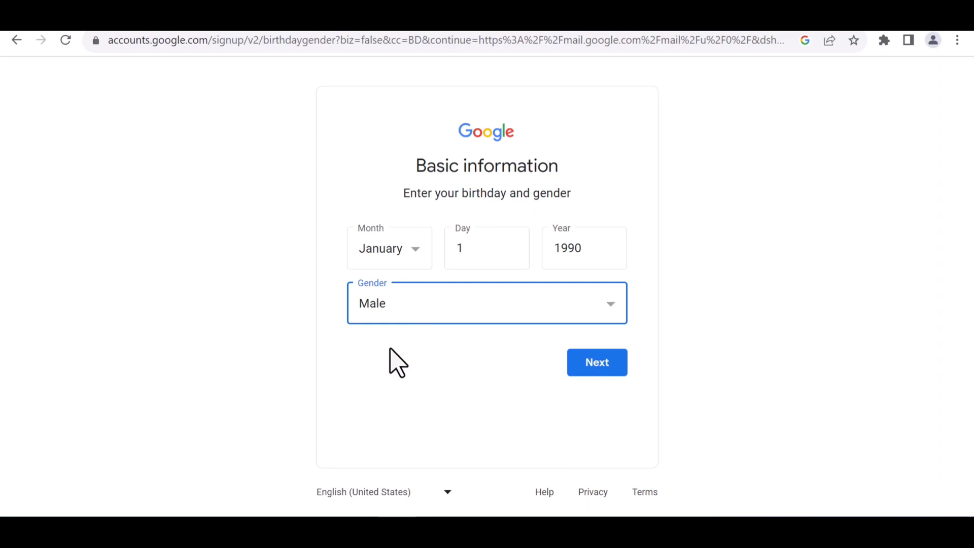
left_click(589, 360)
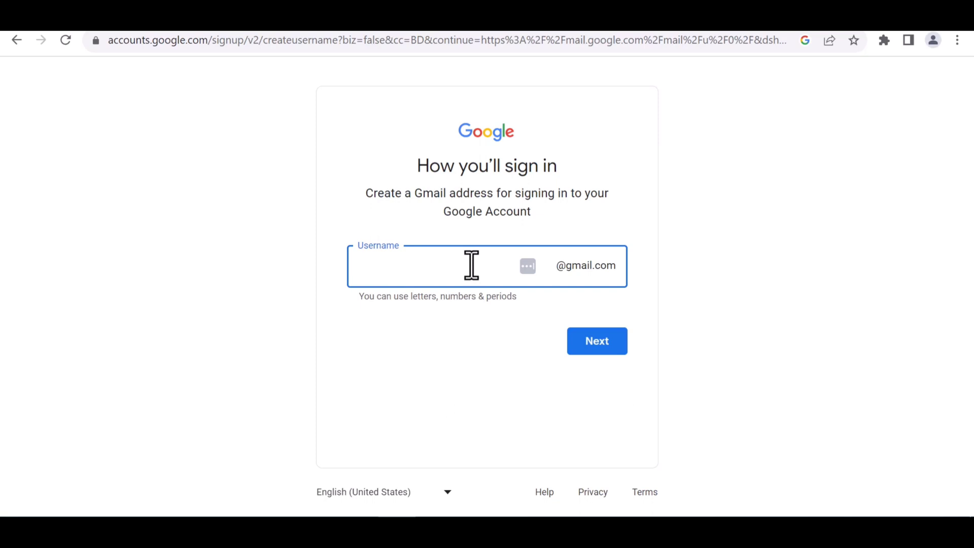
Pick a Gmail username, appending 2023 after the first choice turns out taken.
left_click(606, 340)
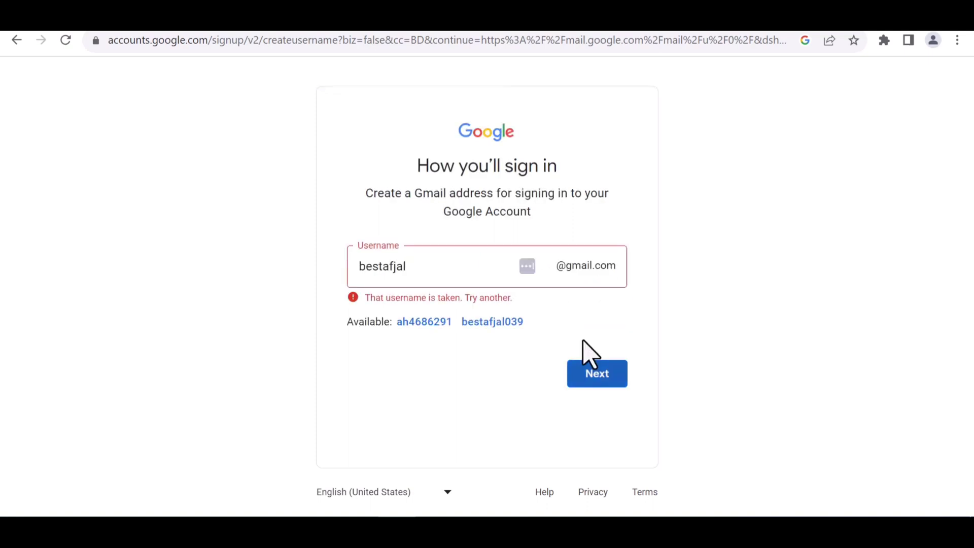
left_click(413, 272)
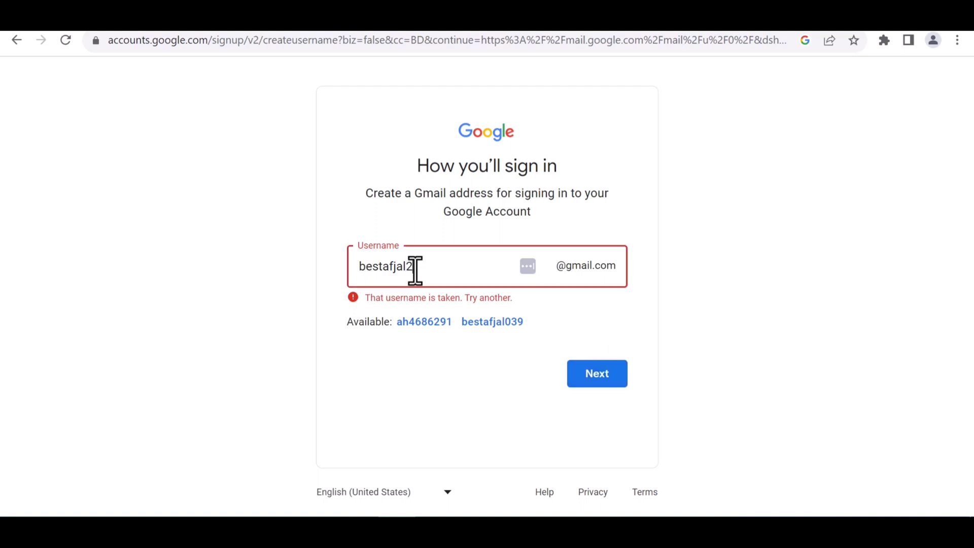
left_click(604, 380)
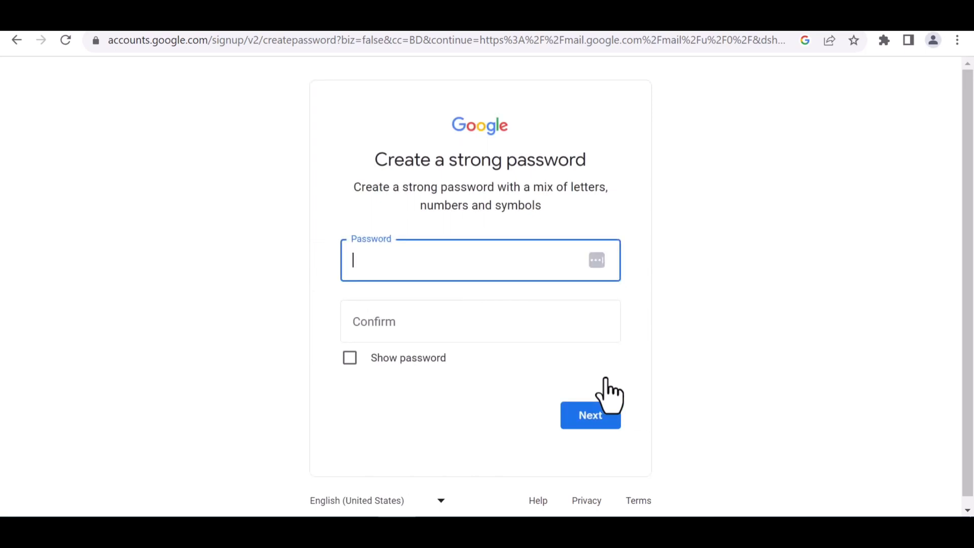
Enter and confirm the account password, with Show password turned on.
type("•••••••••")
left_click(350, 358)
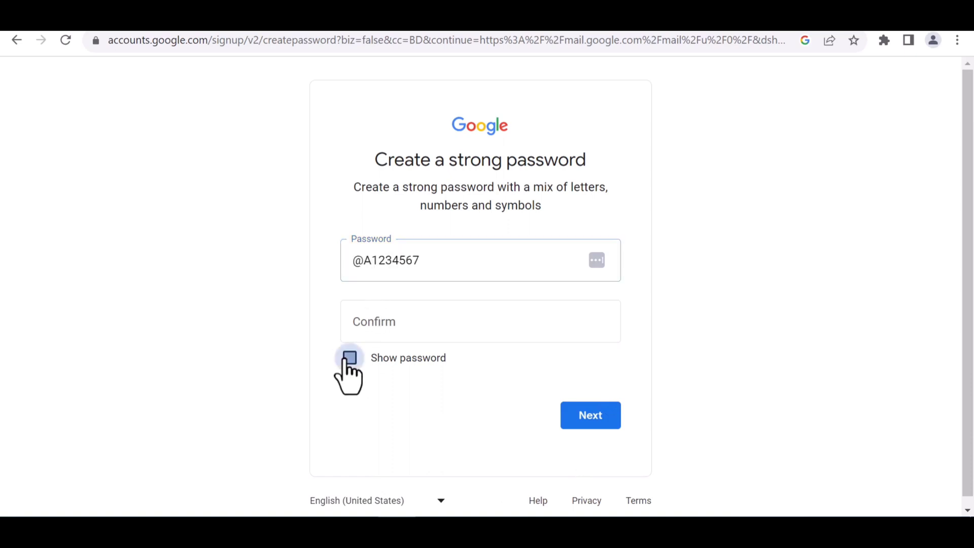
left_click(399, 323)
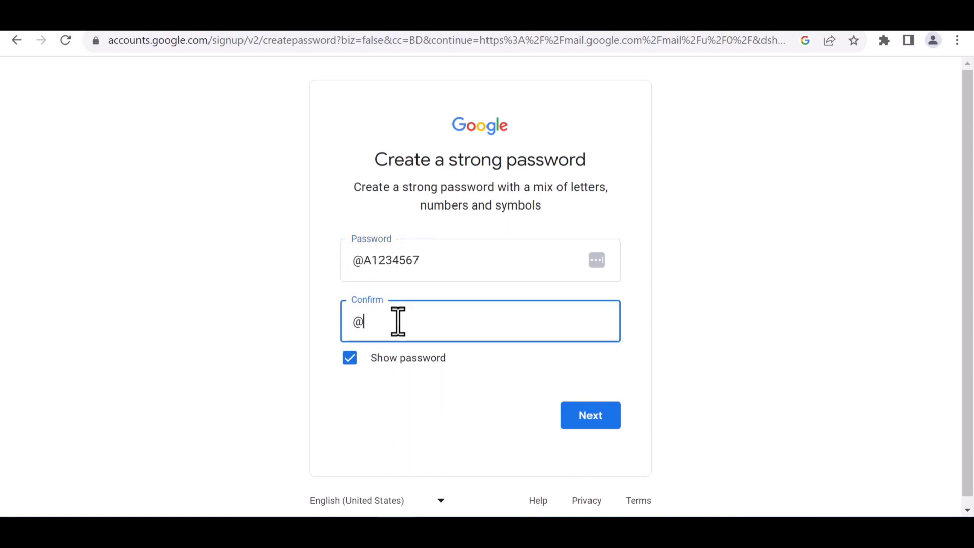
left_click(589, 425)
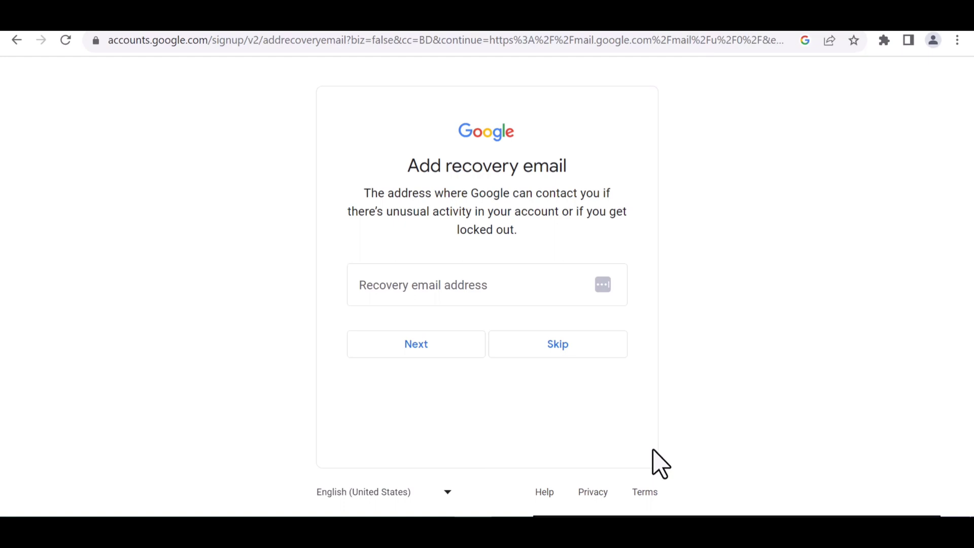
Skip both the recovery email and the phone number pages.
left_click(565, 353)
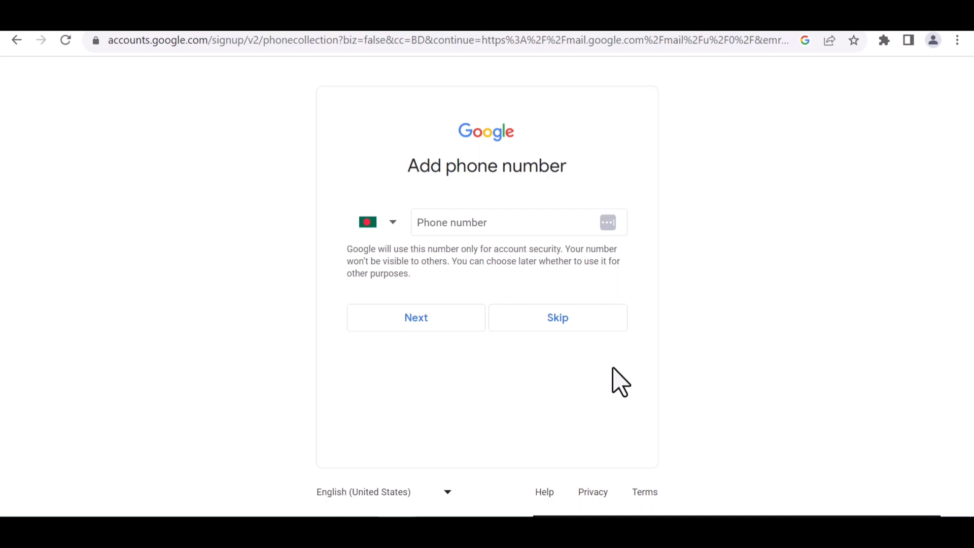
left_click(571, 324)
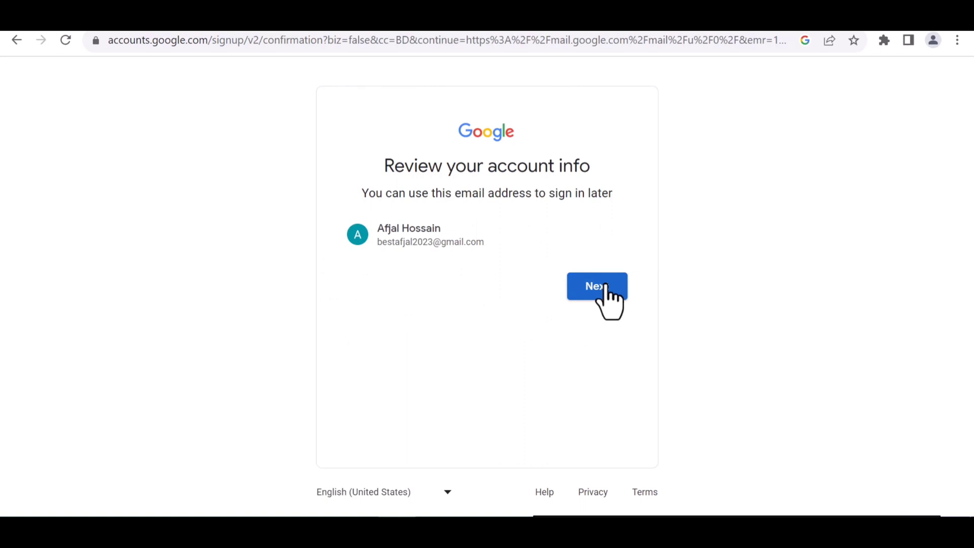
Confirm the reviewed account info and agree to the Privacy and Terms.
left_click(606, 287)
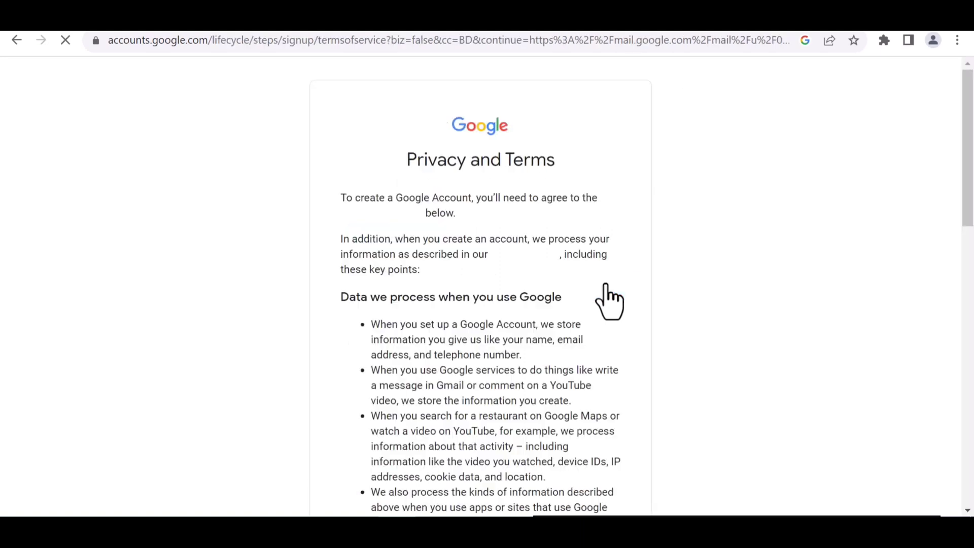
scroll(502, 409, "down", 15)
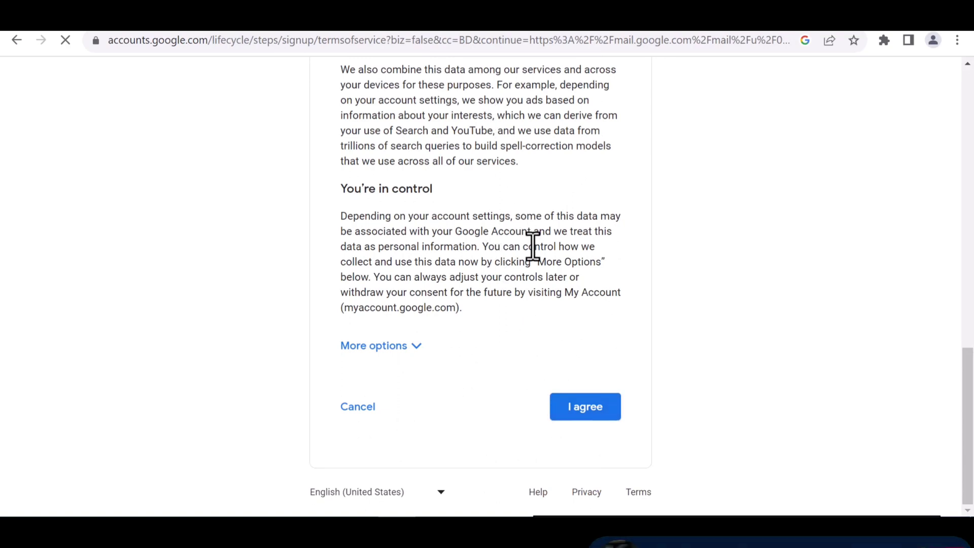
left_click(573, 405)
scroll(574, 412, "down", 10)
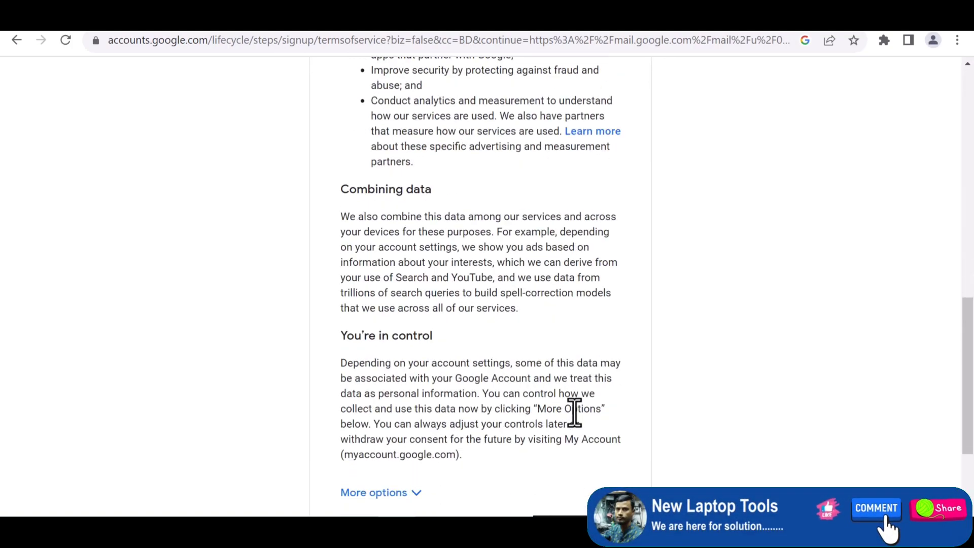
scroll(574, 412, "down", 5)
left_click(595, 403)
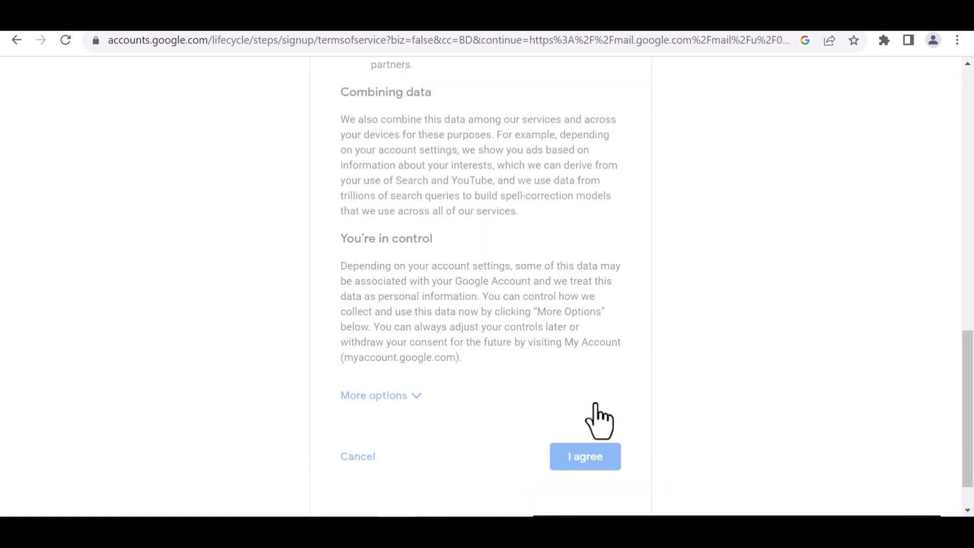